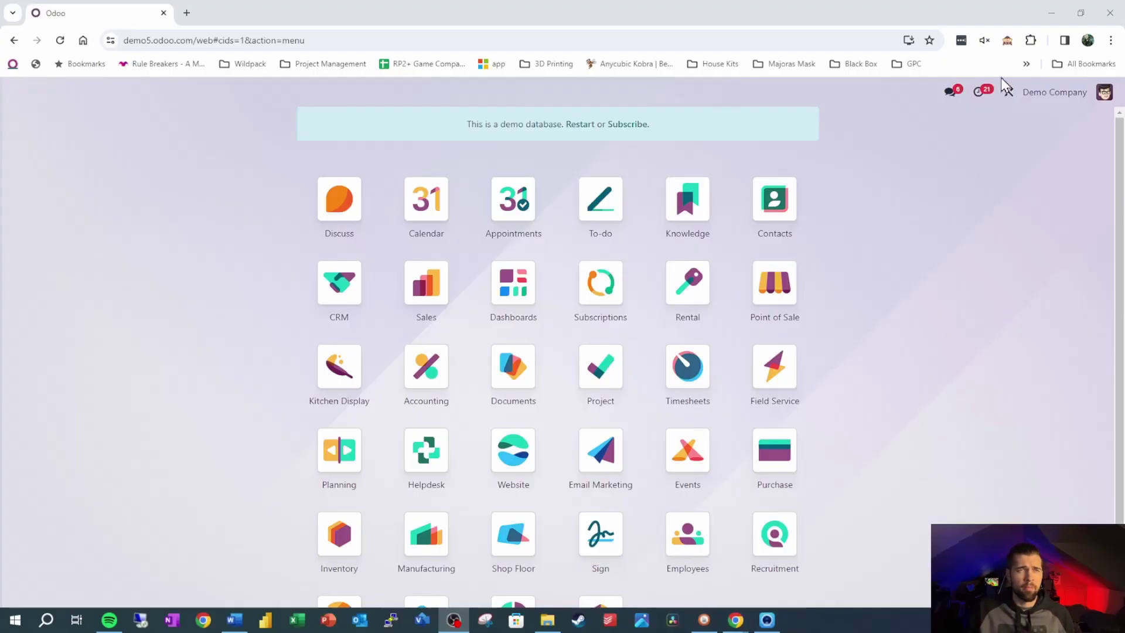
- Turn on developer mode and open sales order S00062 in the Sales app
click(1007, 41)
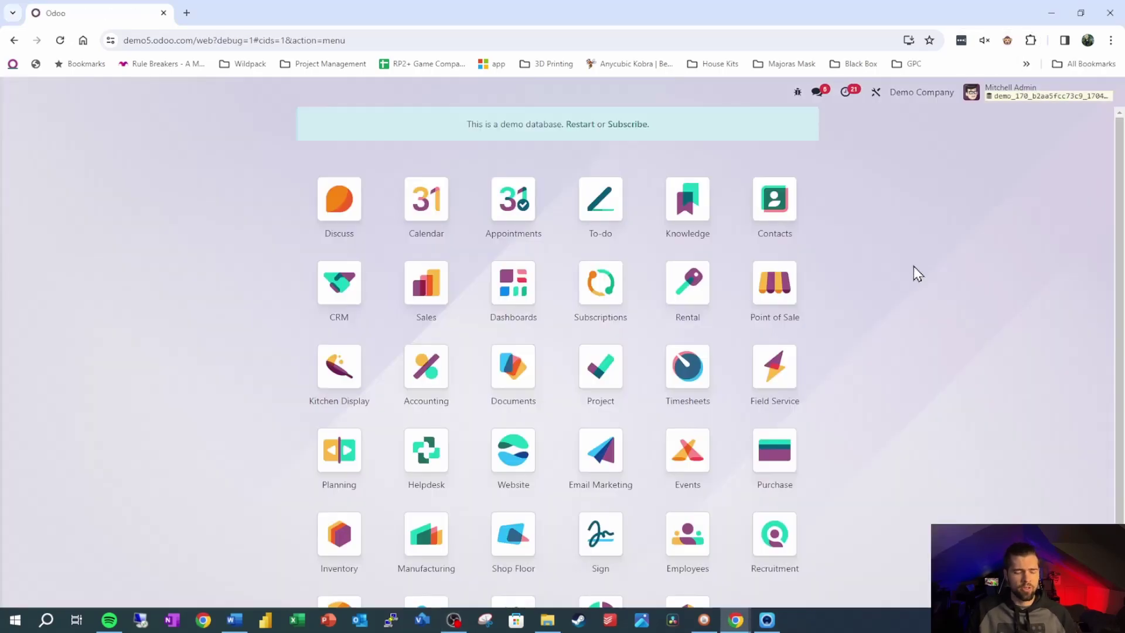
click(442, 291)
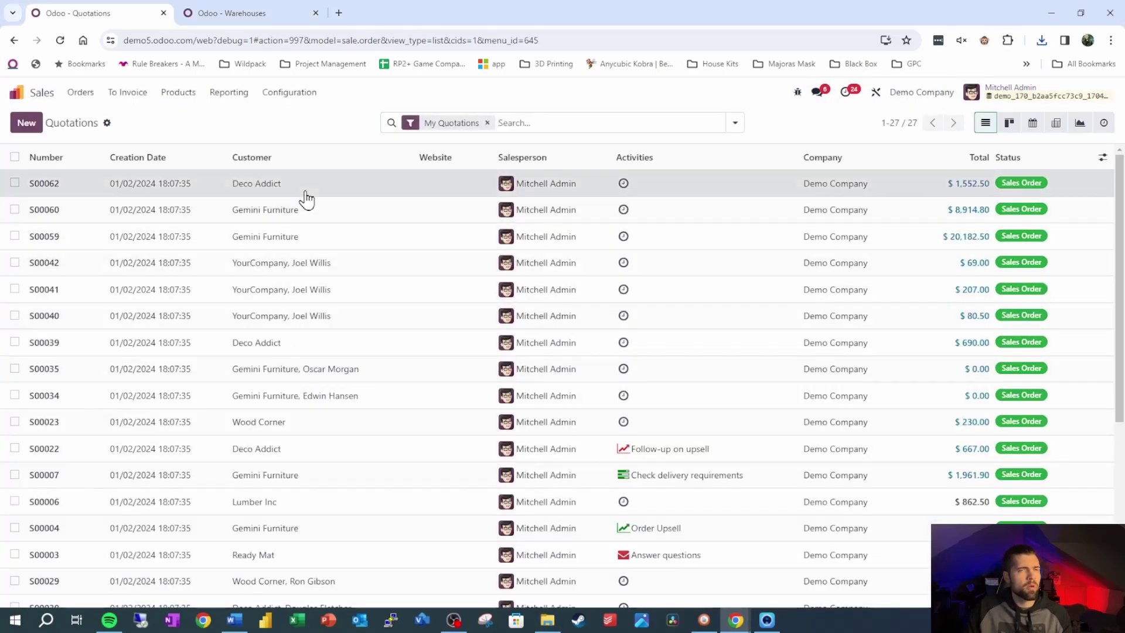
click(305, 191)
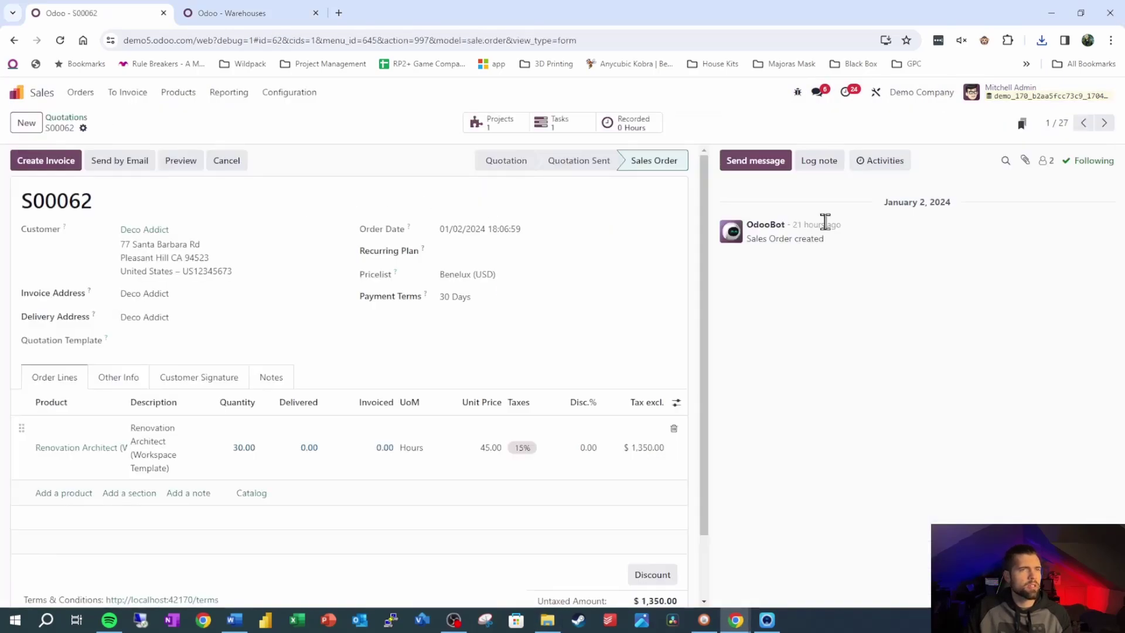
- Inspect the Warehouse field's technical tooltip (warehouse_id) under the order's Other Info
click(106, 382)
scroll(109, 392, down, 4)
scroll(110, 410, down, 1)
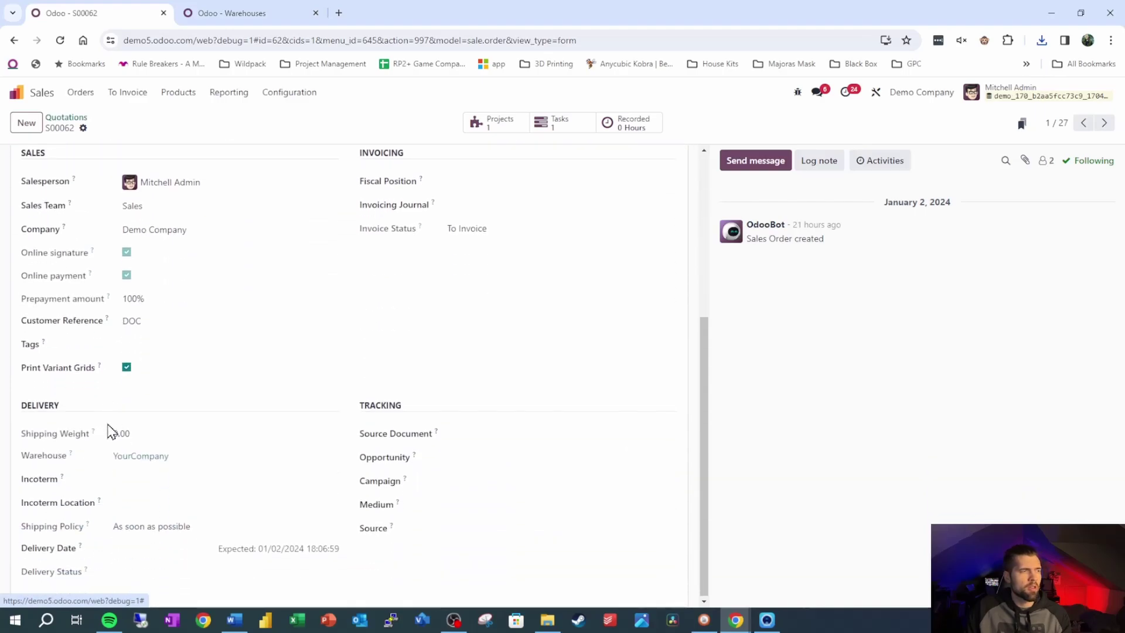
mouse_move(74, 453)
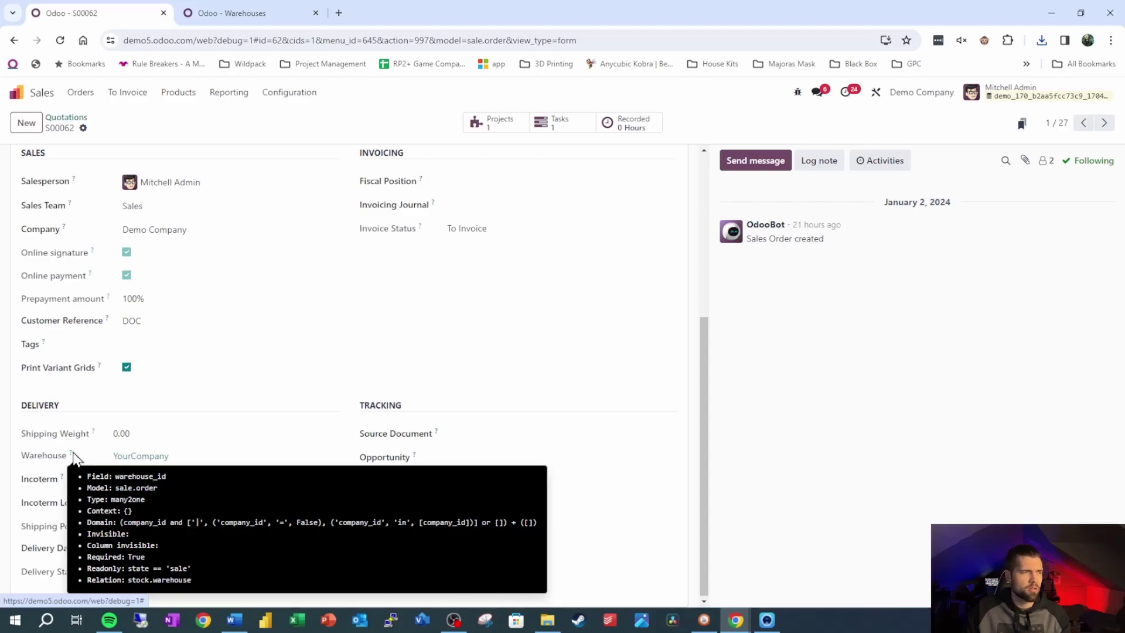
- On the Warehouses page, select the stock.warehouse model name in the address bar
key(ctrl+Tab)
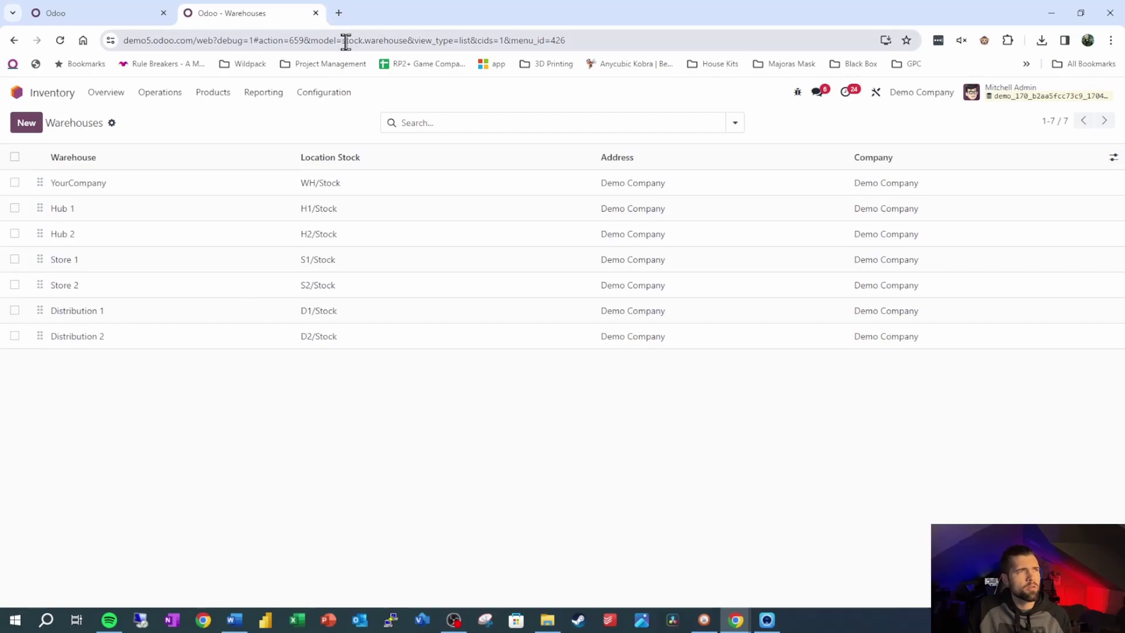
drag(343, 40, 407, 41)
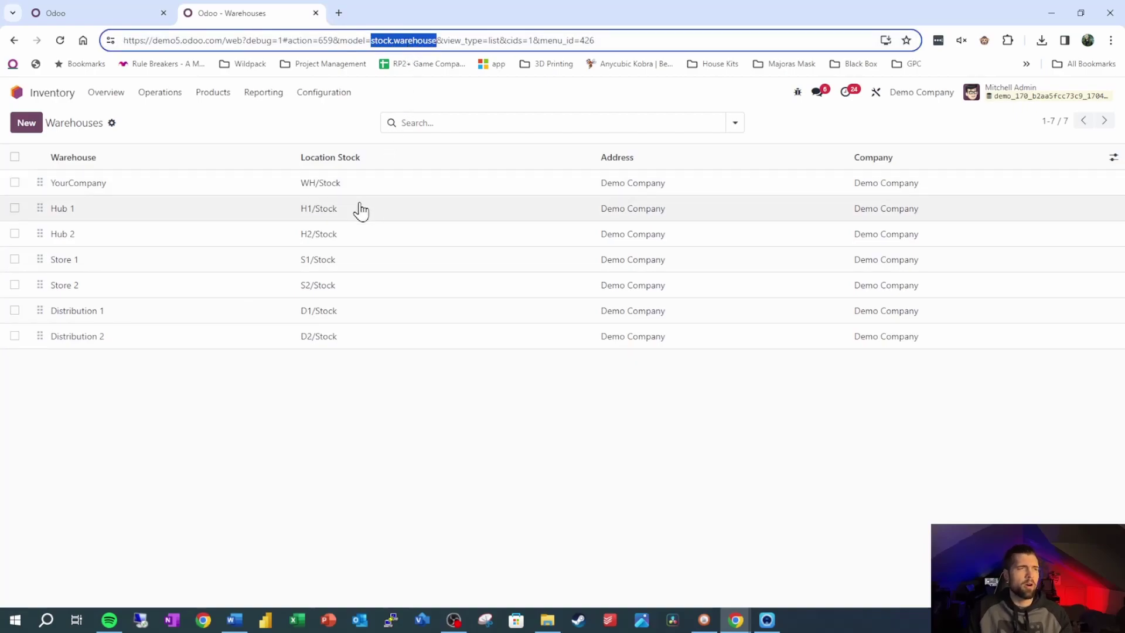
click(785, 387)
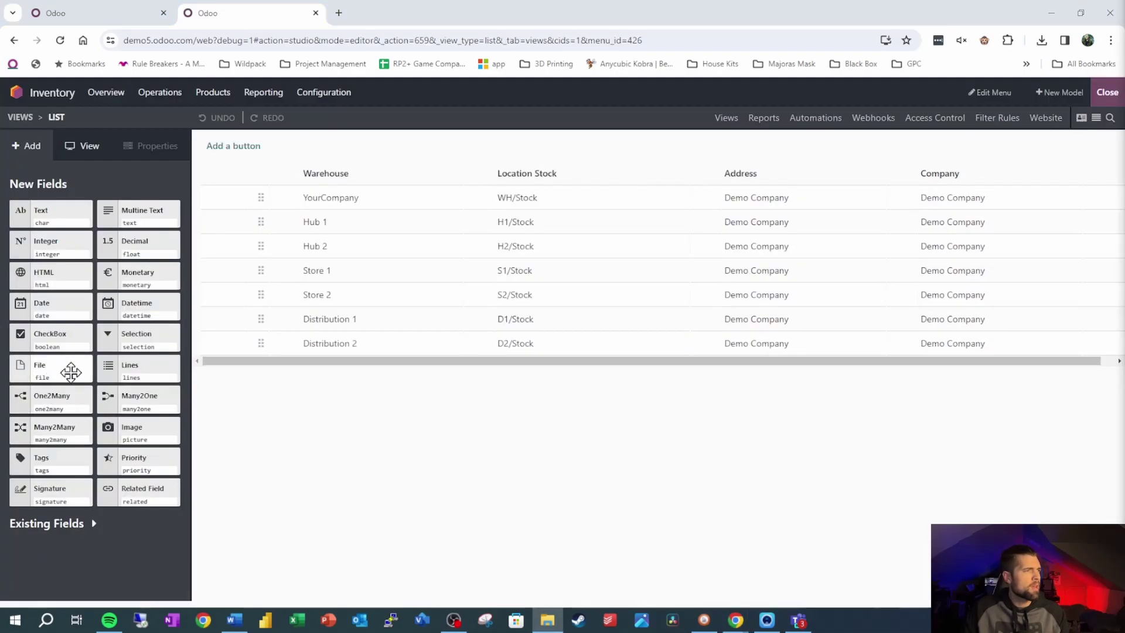
- Add a checkbox column labelled 'Allow Customer Distributions' to the Warehouses list
drag(63, 334, 703, 170)
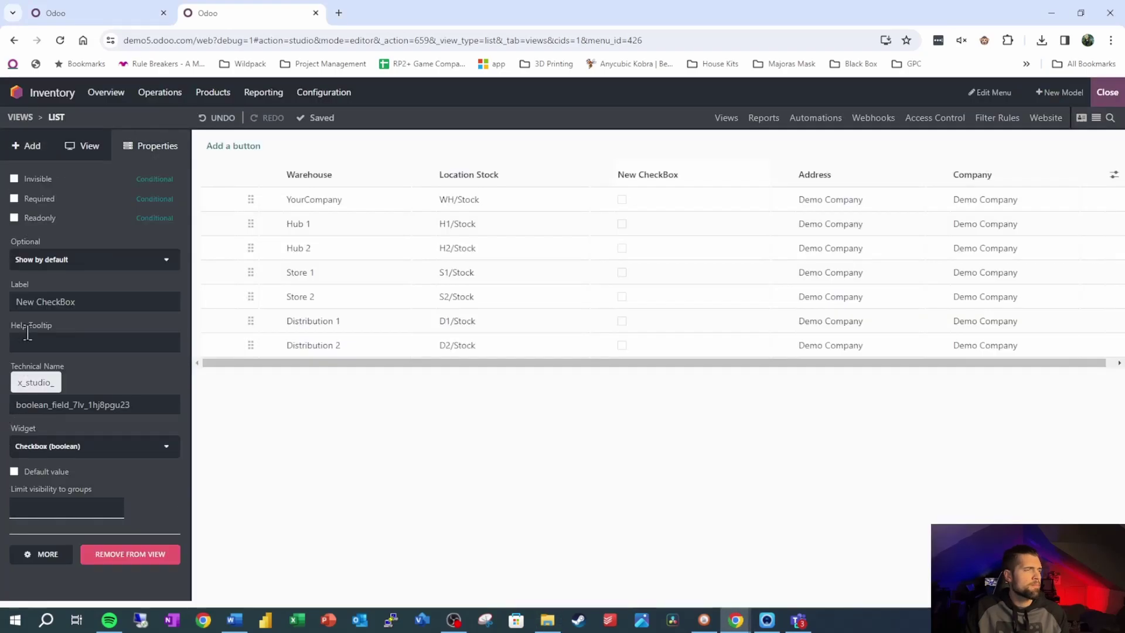
click(87, 300)
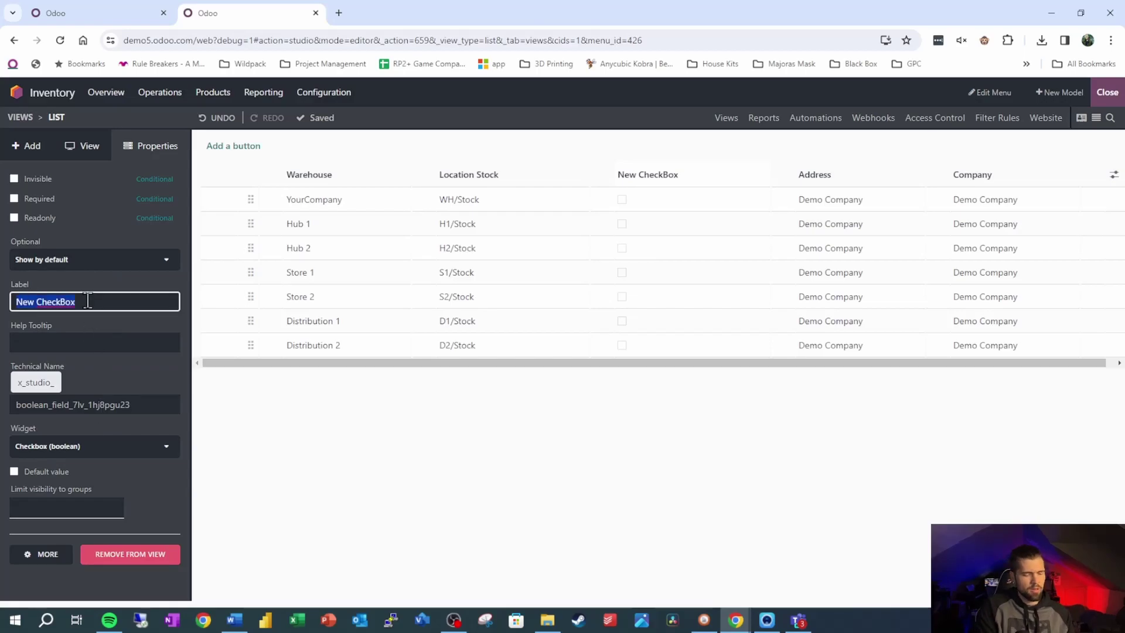
text(Allow Customer Distributions)
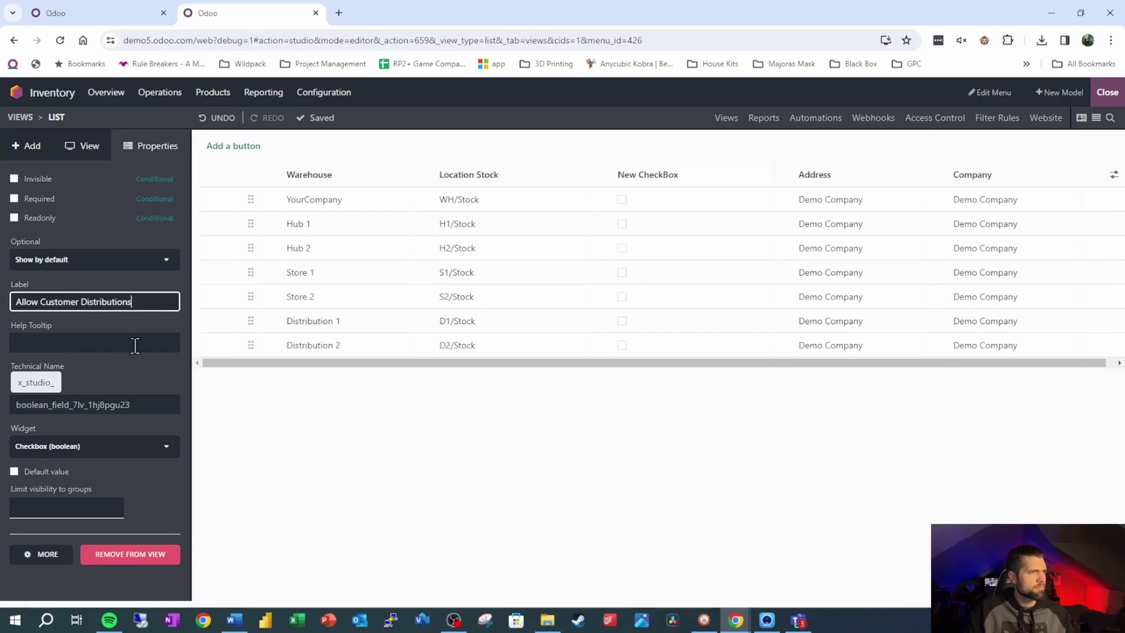
click(135, 346)
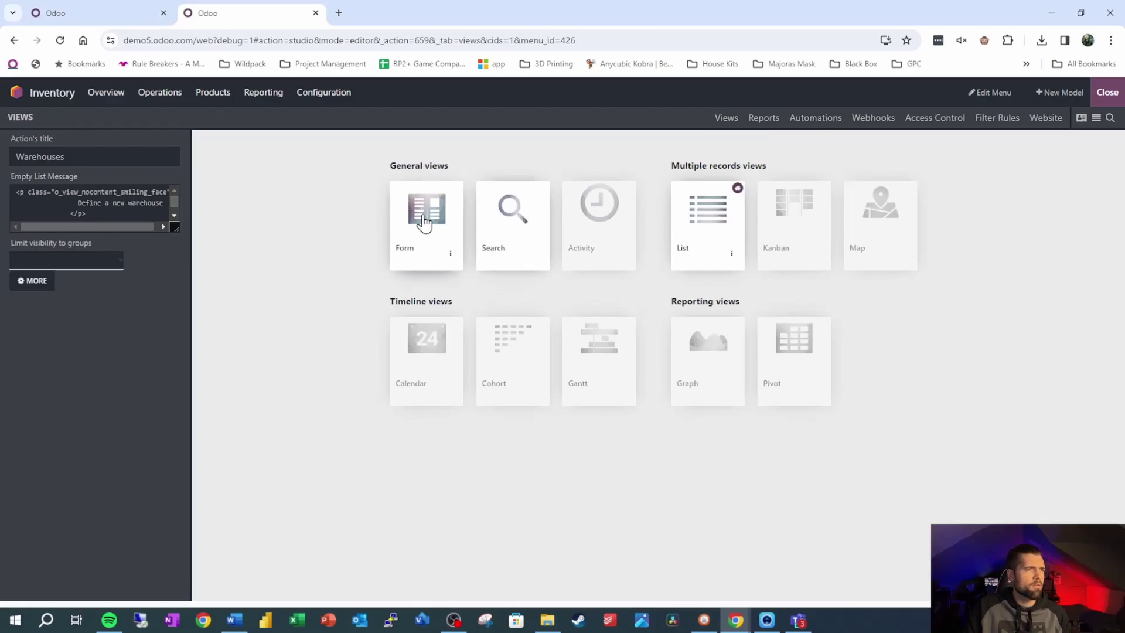
- Place the existing 'allow' field on the warehouse form above Manufacture to Resupply
click(421, 219)
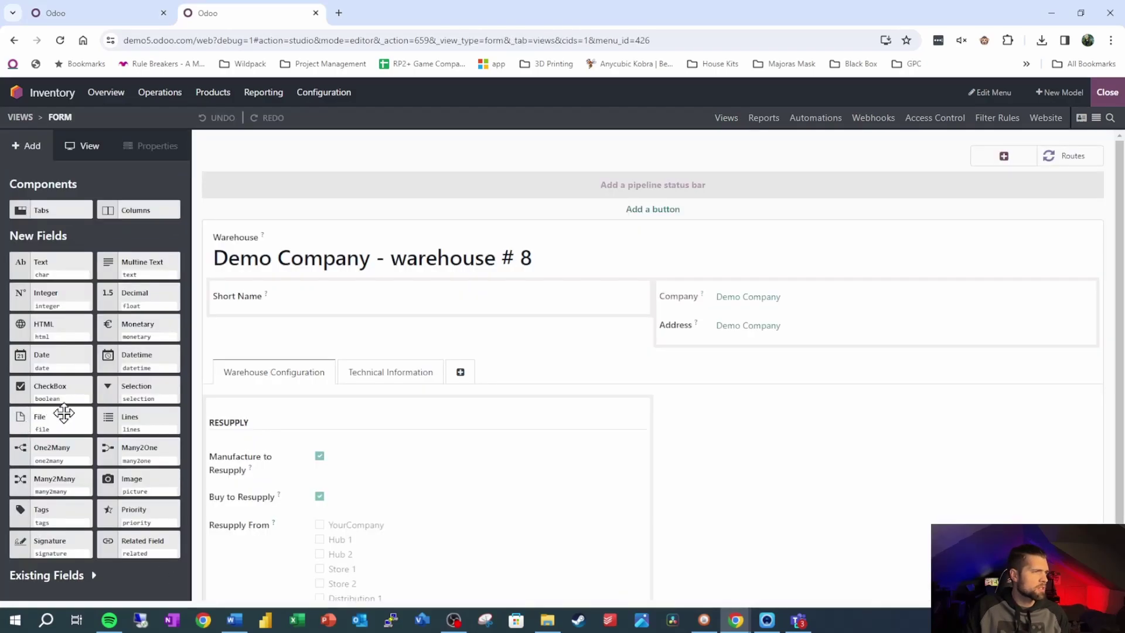
click(93, 575)
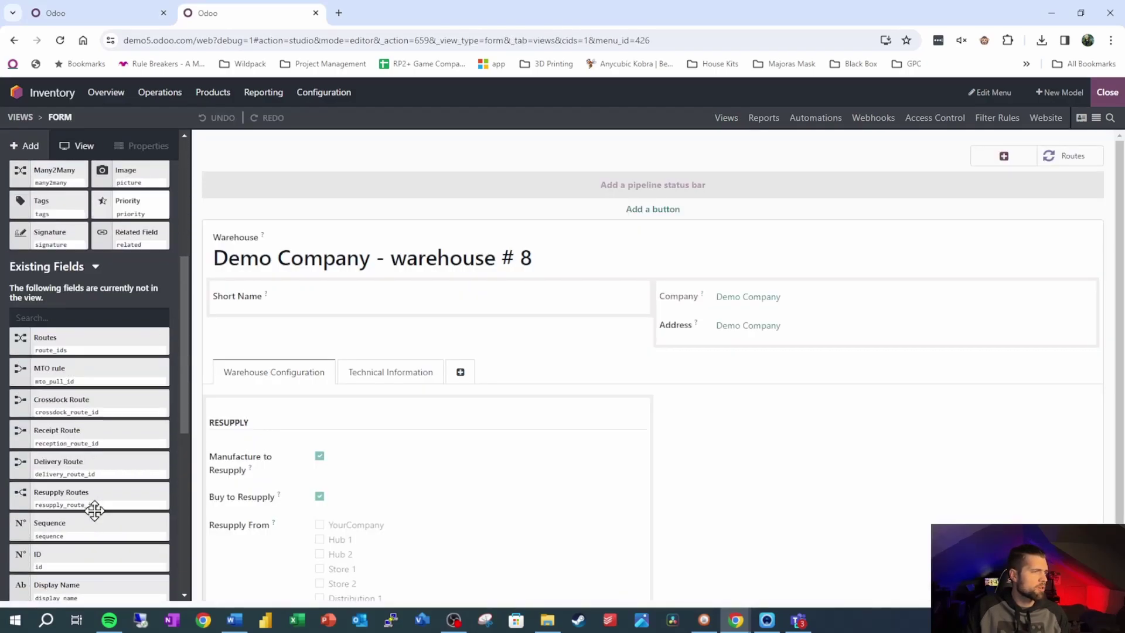
click(70, 308)
text(allow)
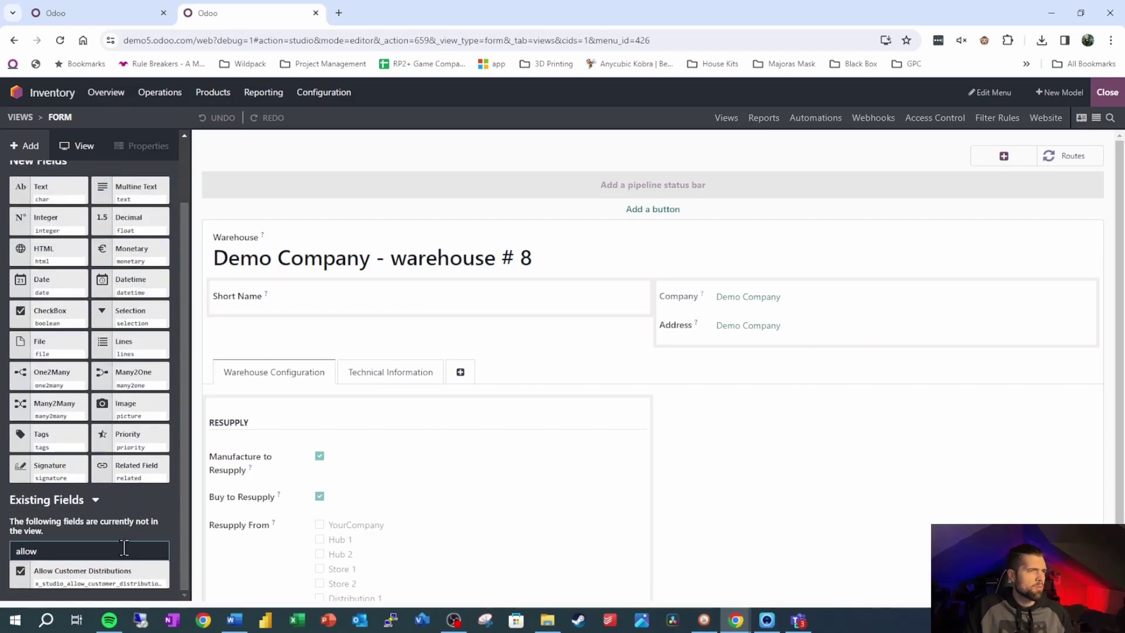
drag(106, 581, 289, 453)
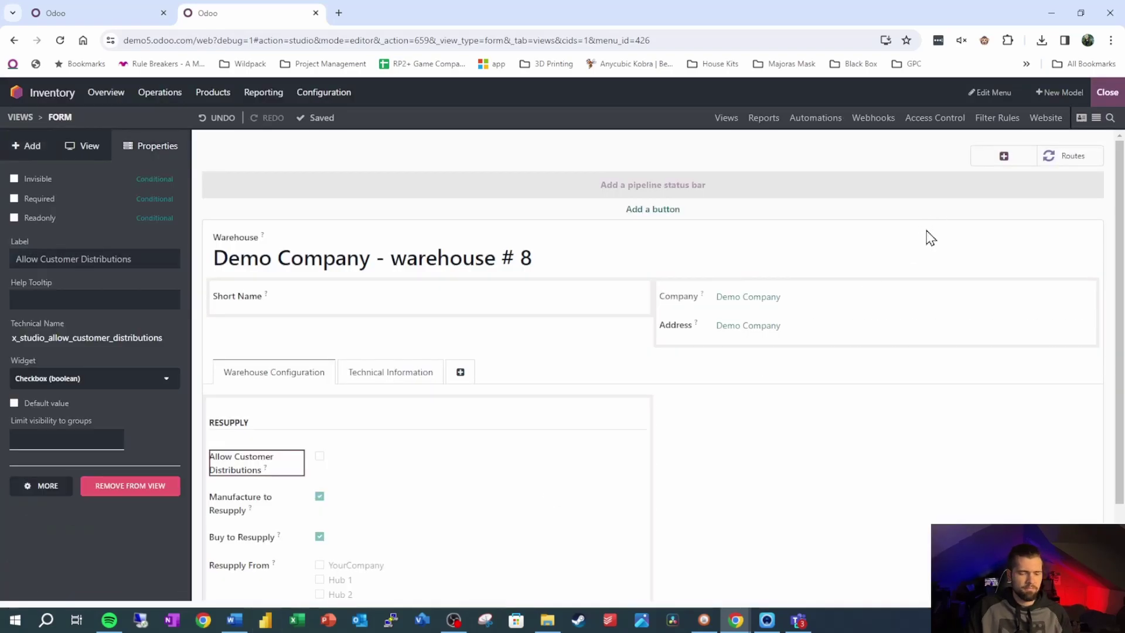
- Filter all warehouses by 'Allow Customer Distributions is set', showing Distribution 1 and 2
click(1107, 95)
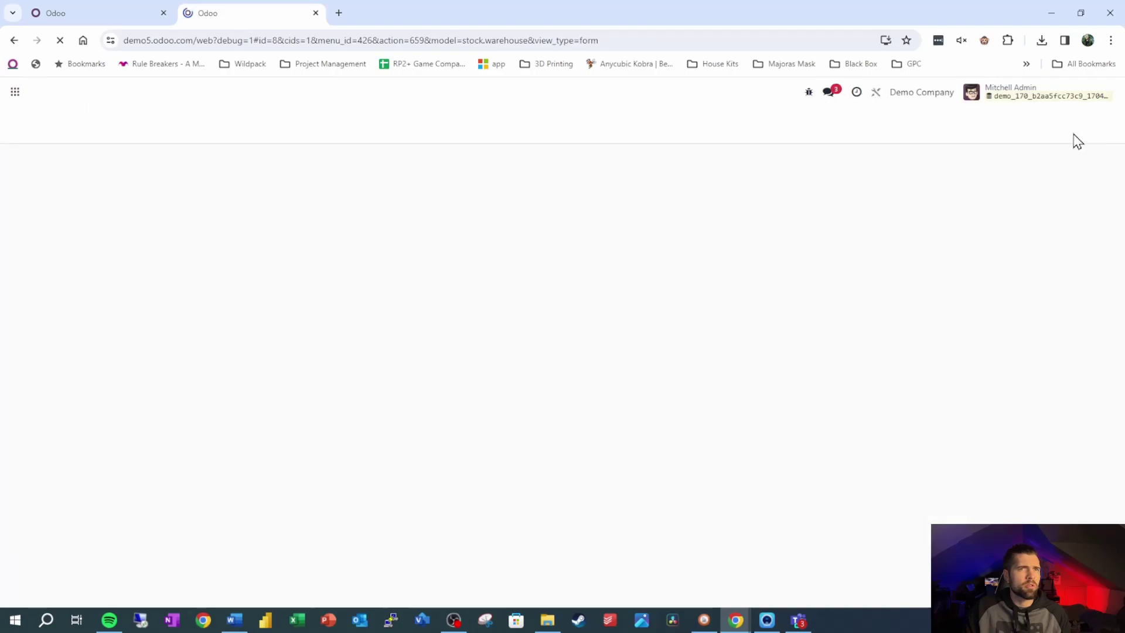
click(68, 117)
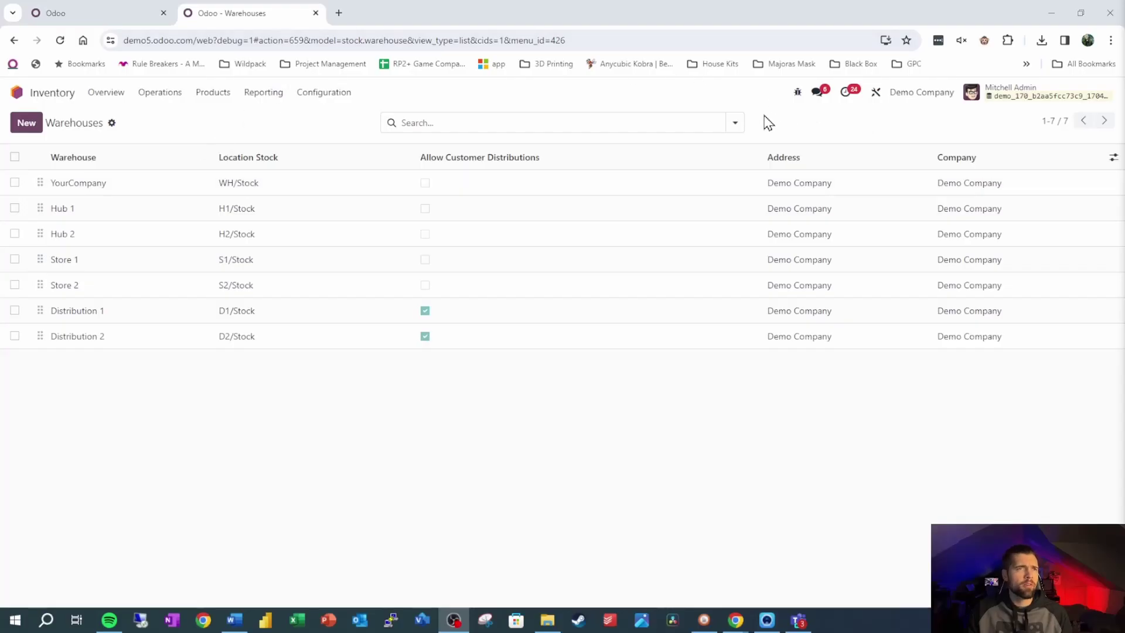
click(735, 122)
click(328, 207)
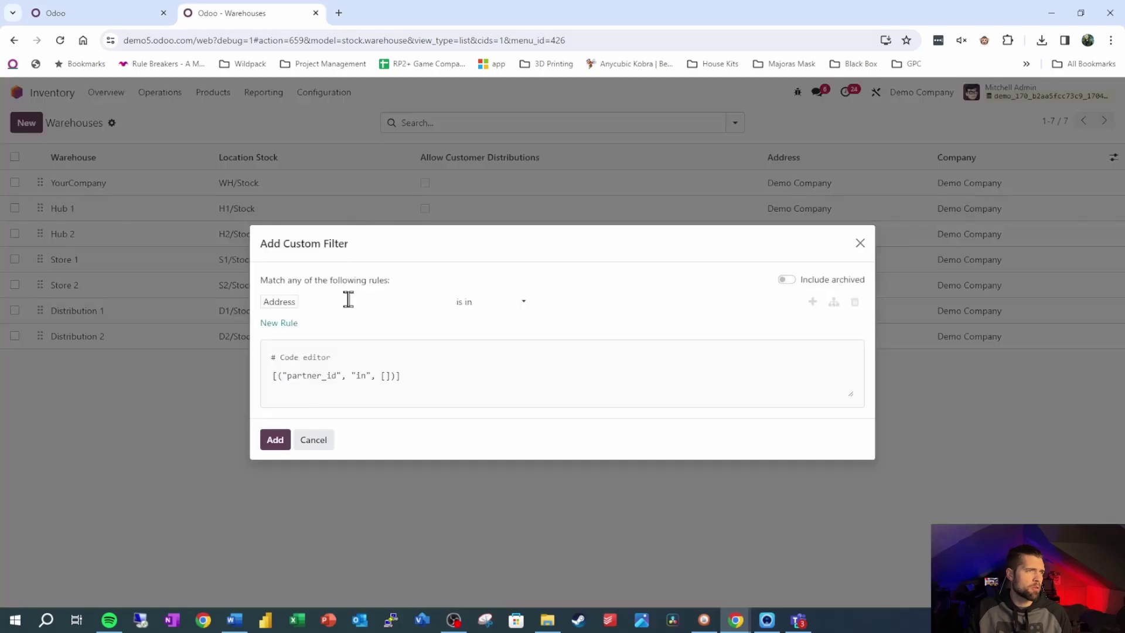
click(362, 306)
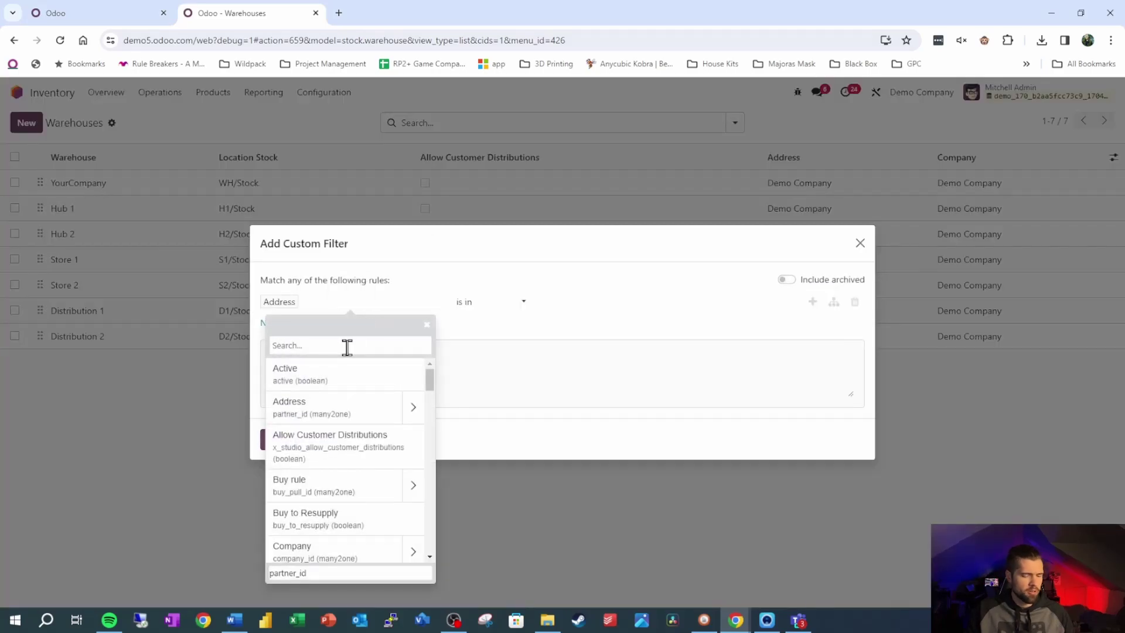
text(allow)
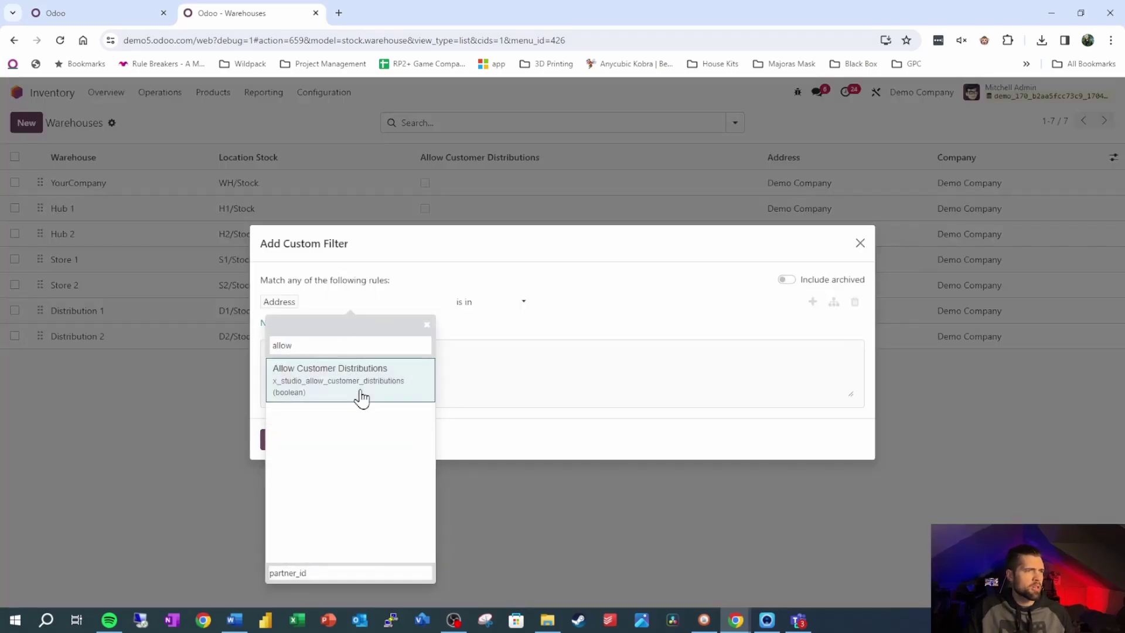
click(357, 389)
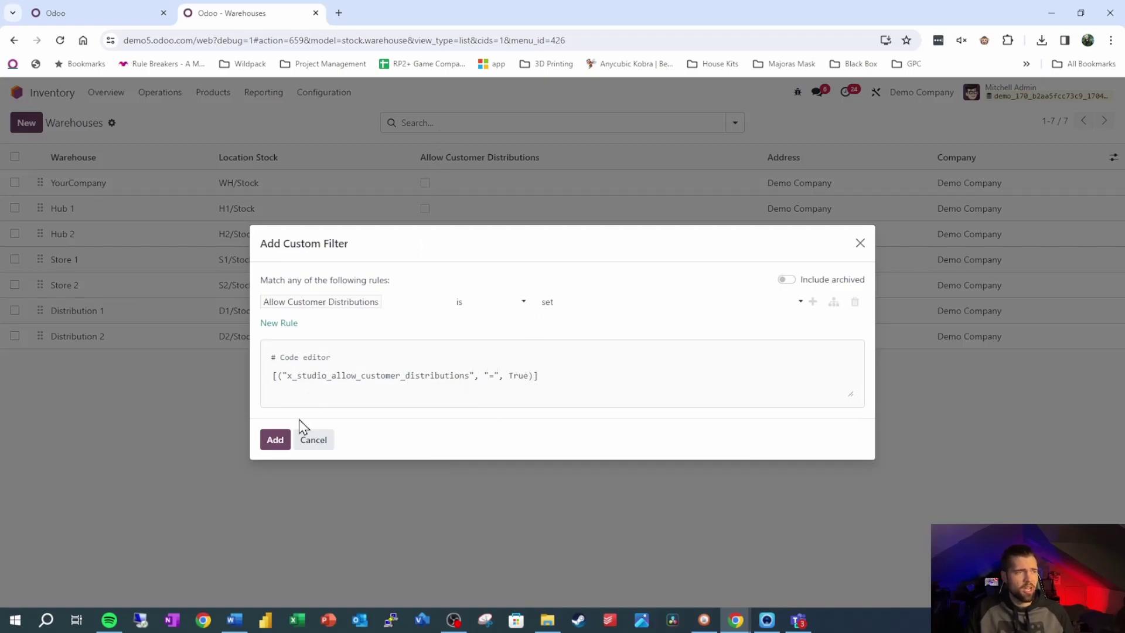
click(275, 441)
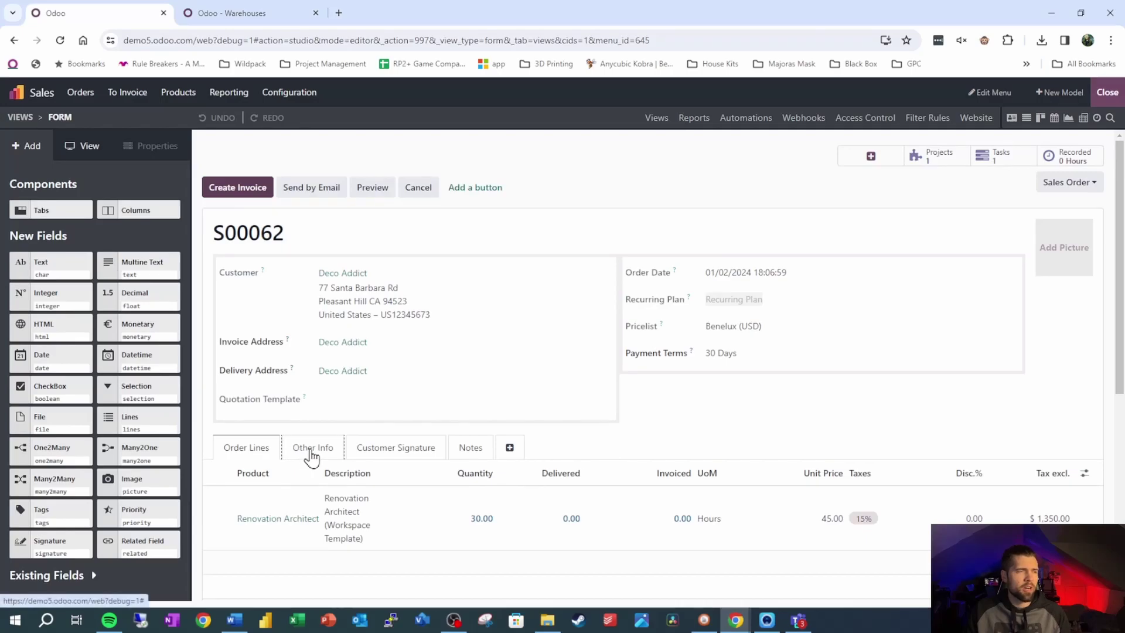
- In the S00062 form editor, select the Warehouse field under Other Info
click(320, 451)
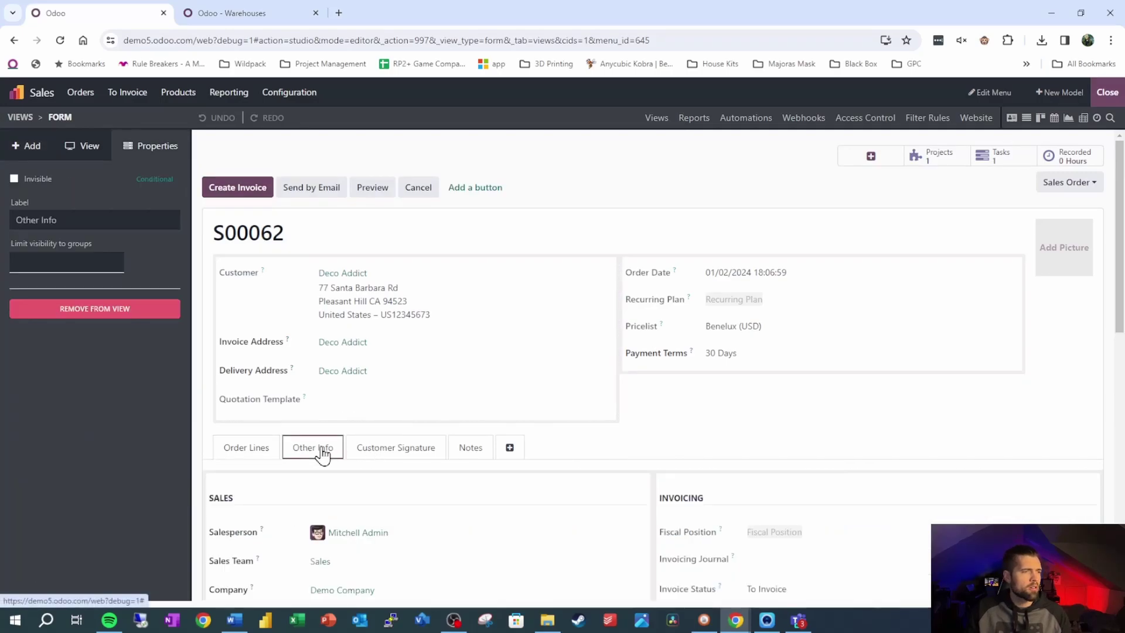
scroll(314, 475, down, 4)
scroll(290, 499, down, 2)
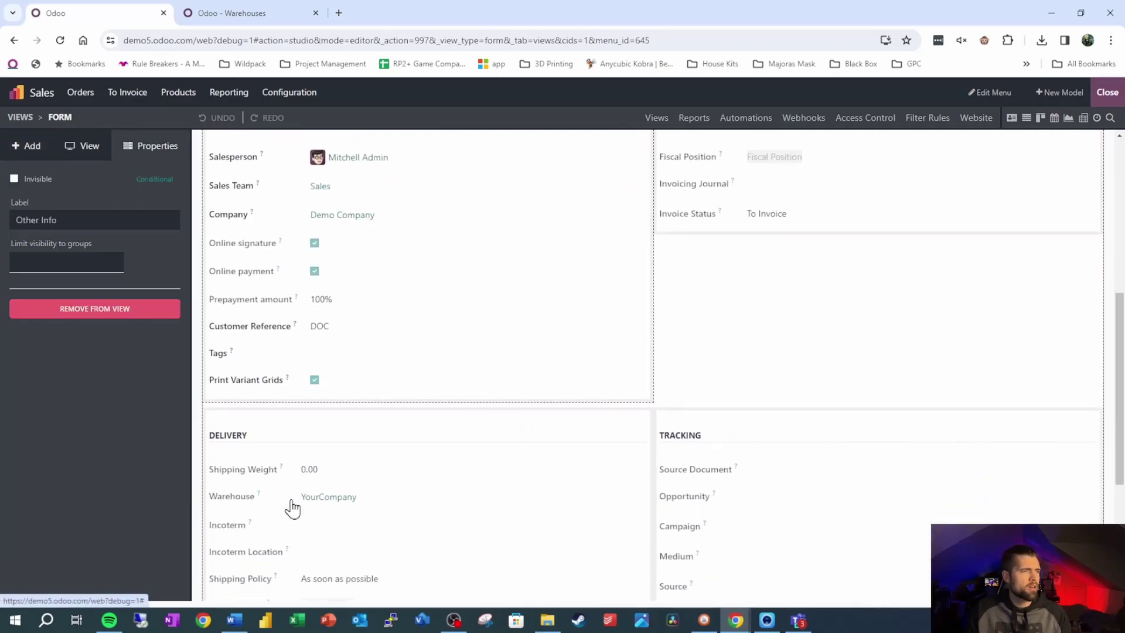
scroll(291, 499, down, 1)
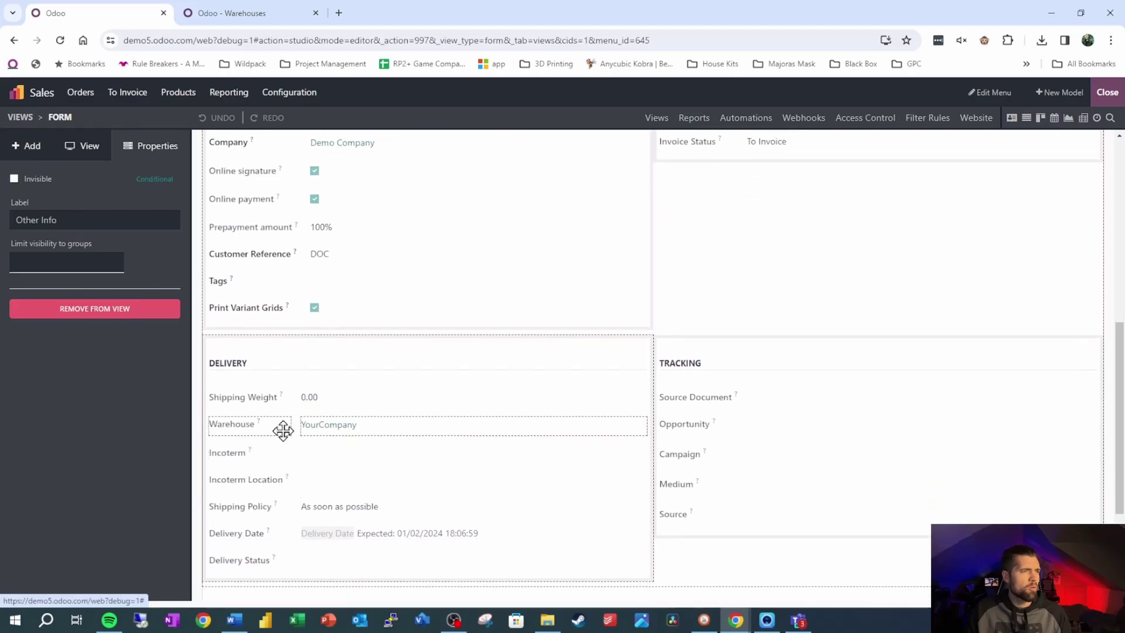
click(284, 430)
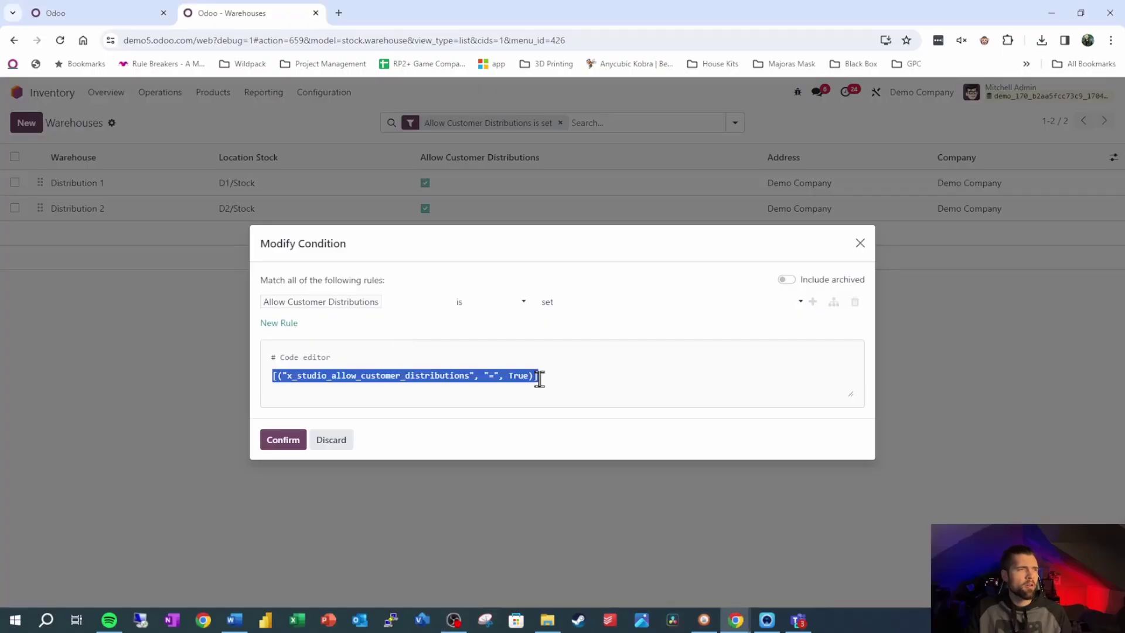
- Replace the Warehouse field's domain with the copied Allow Customer Distributions domain and confirm
click(89, 13)
click(301, 356)
key(ctrl+a)
text([("x_studio_allow_customer_distributions", "=", True)])
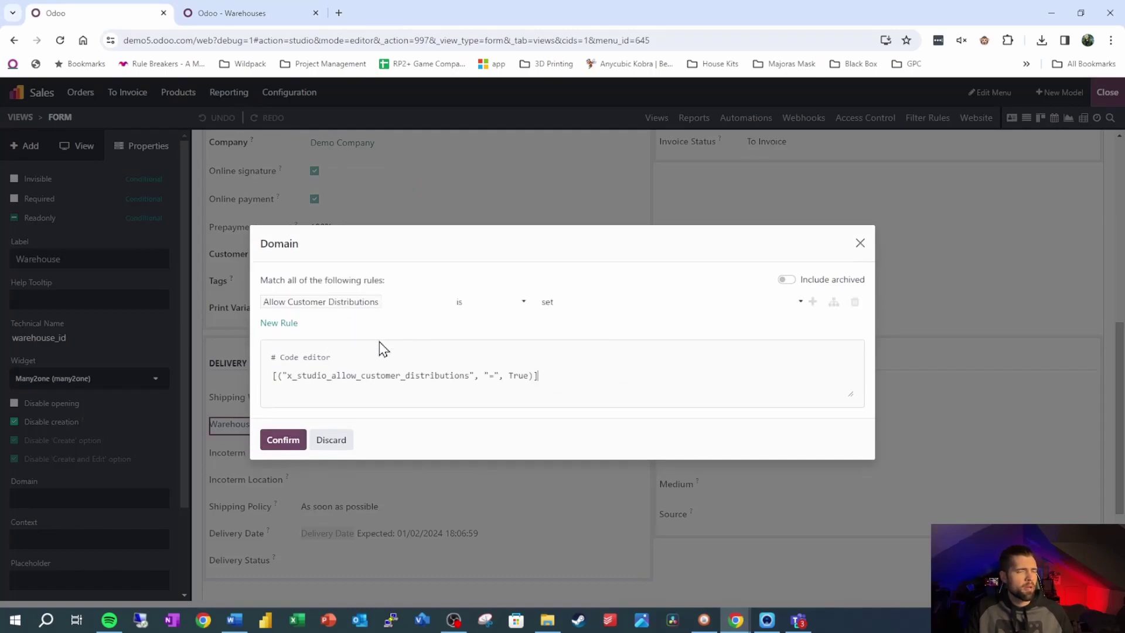
click(287, 442)
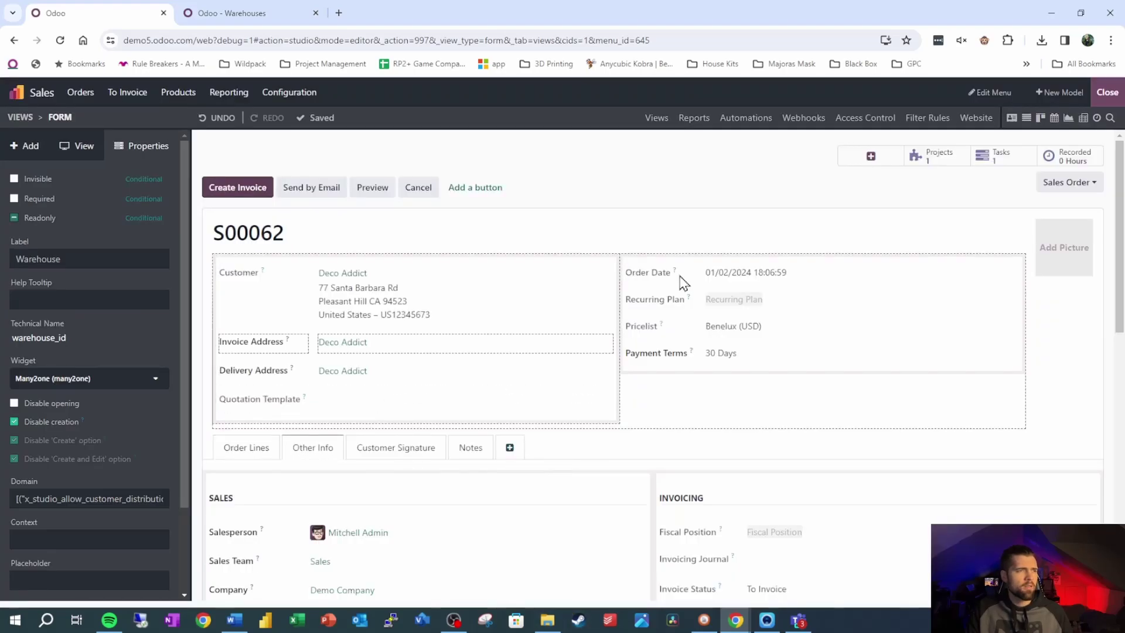
- Create a new quotation and open its Warehouse dropdown, showing only Distribution 1 and 2
click(1107, 92)
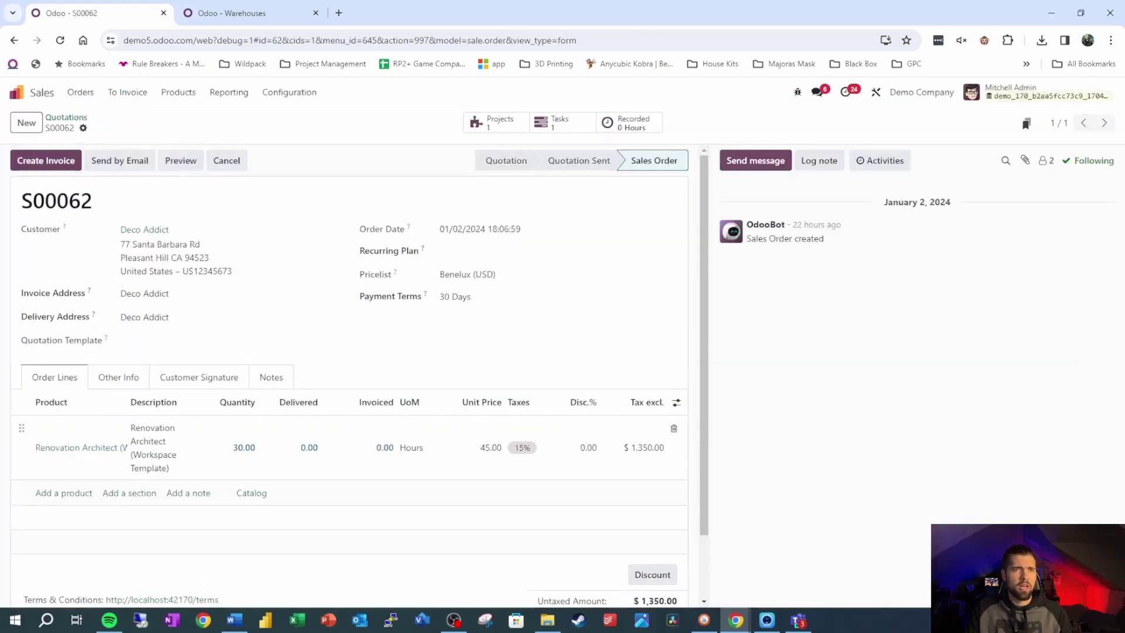
click(26, 123)
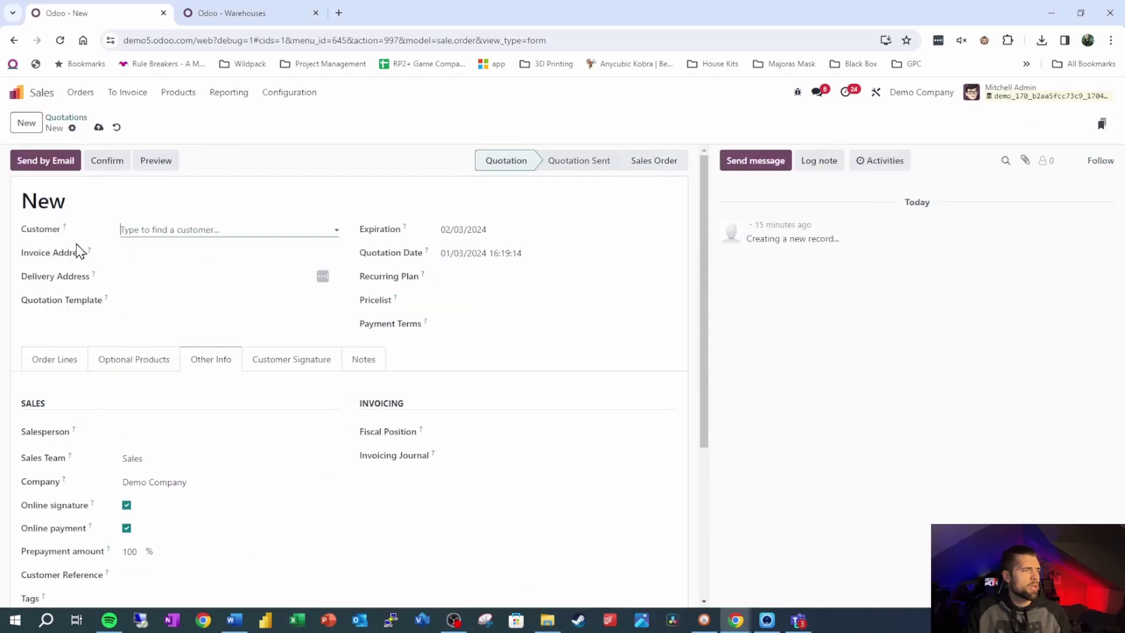
scroll(140, 399, down, 4)
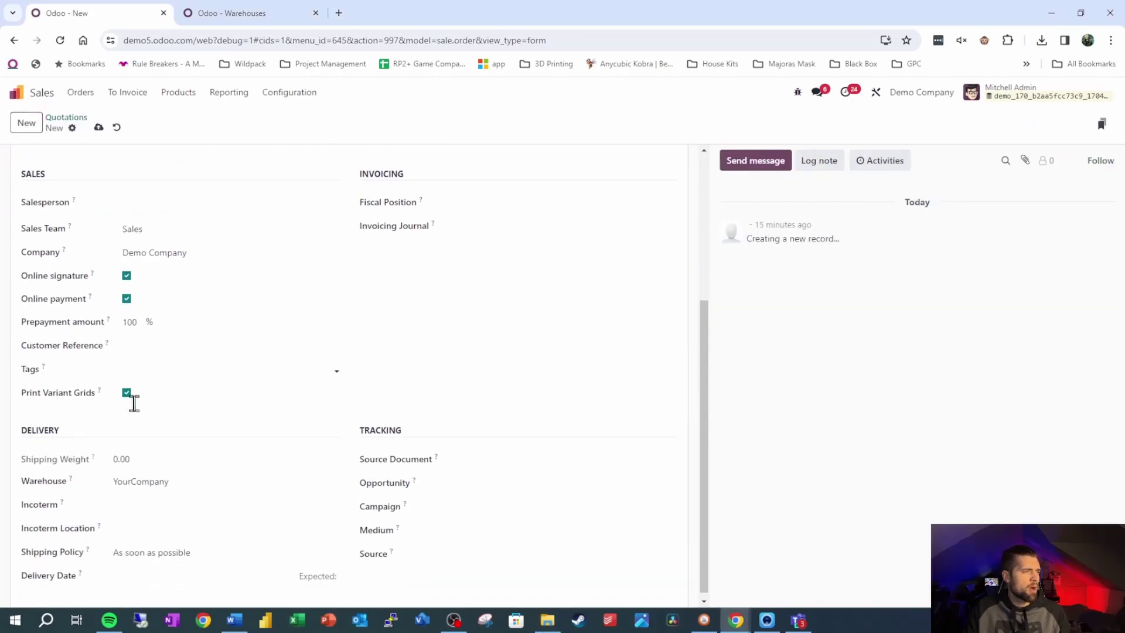
click(196, 475)
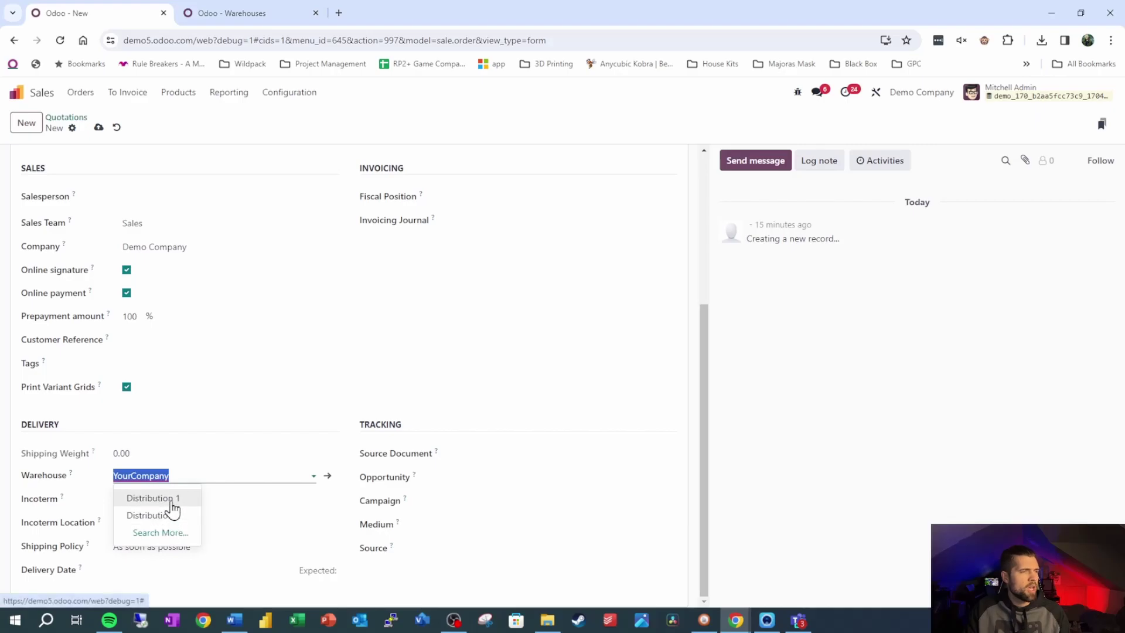